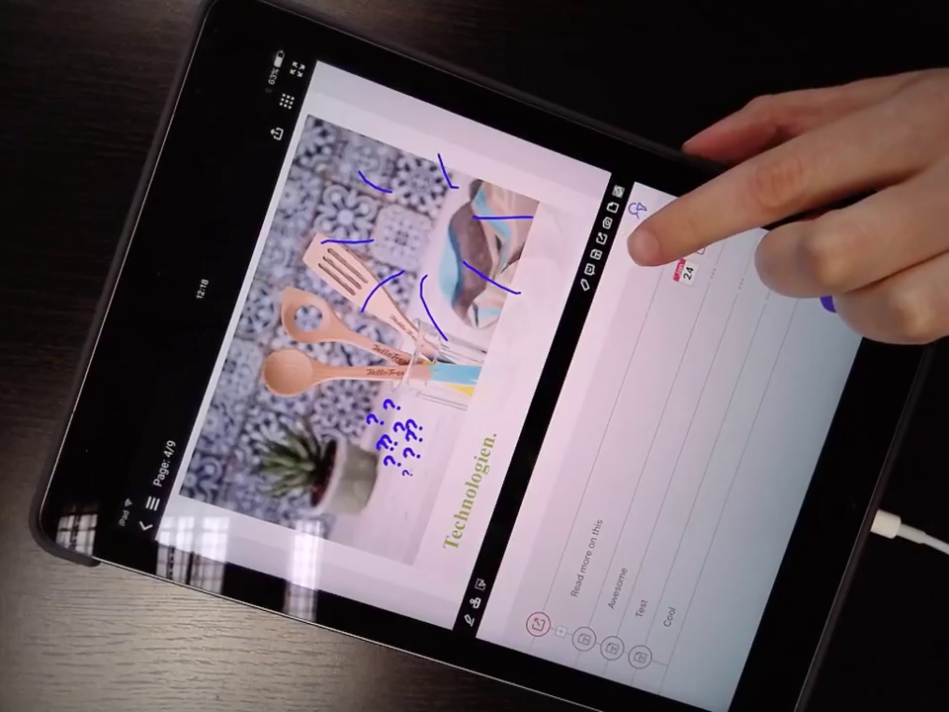
Step: Start a new action from the actions panel toolbar beside the PDF page
click(604, 213)
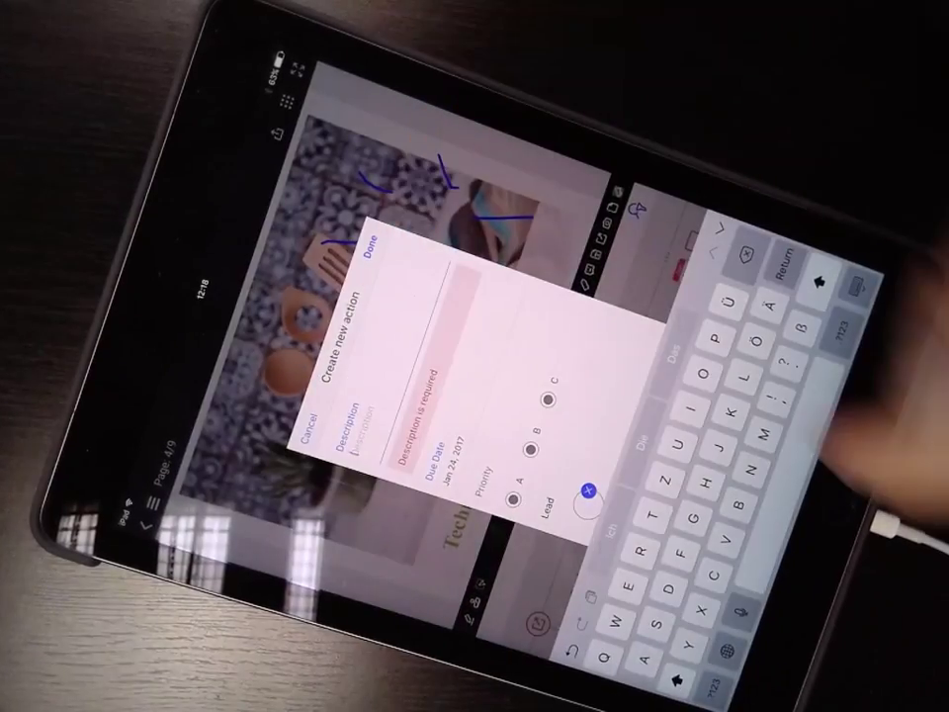
text(do)
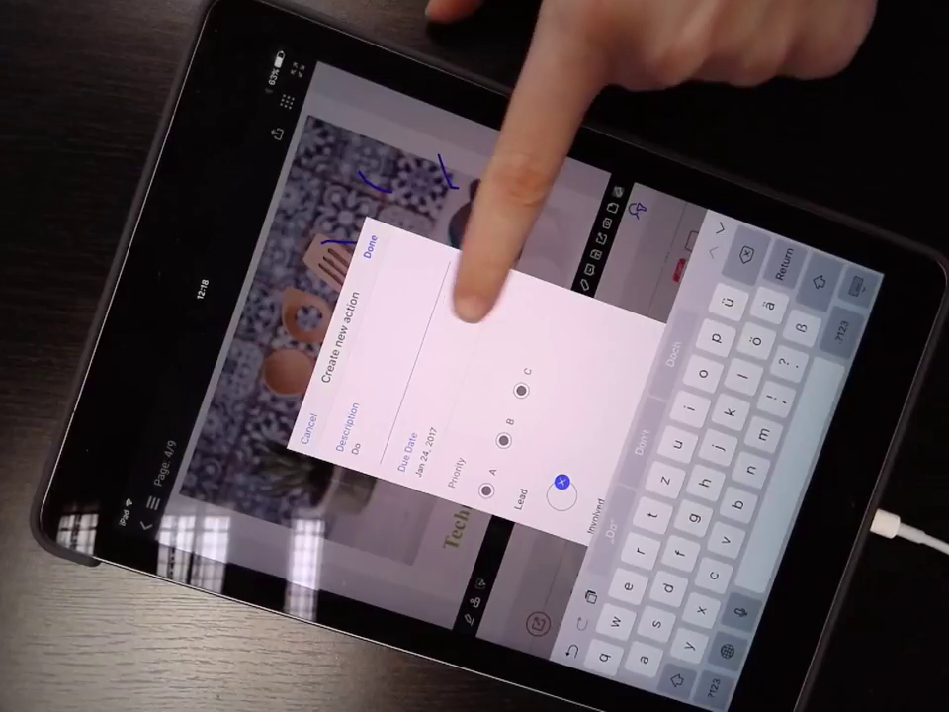
scroll(460, 297, down, 3)
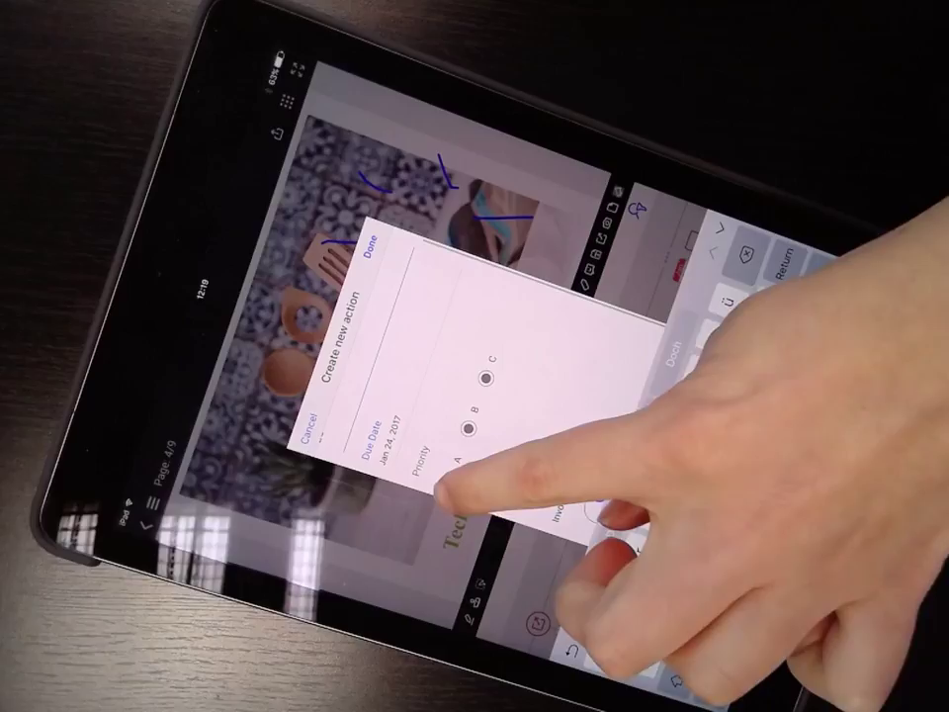
Step: Set the 'Do' action's priority to A, keeping the Jan 24, 2017 due date
click(451, 479)
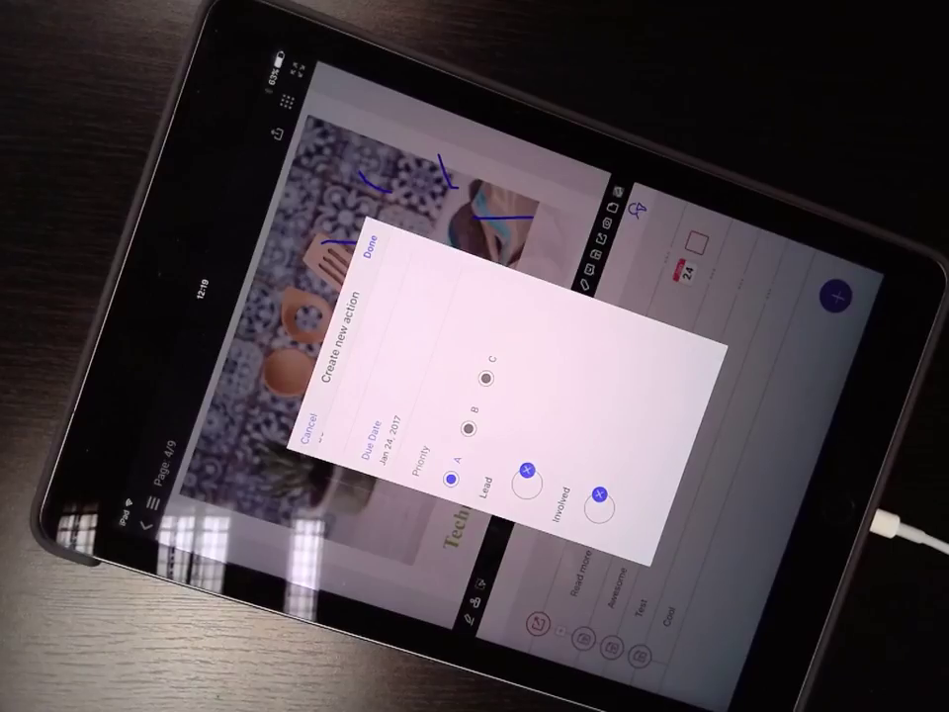
Step: Add the 'Do' action dated Jan 24 and show its edit and email options
click(369, 245)
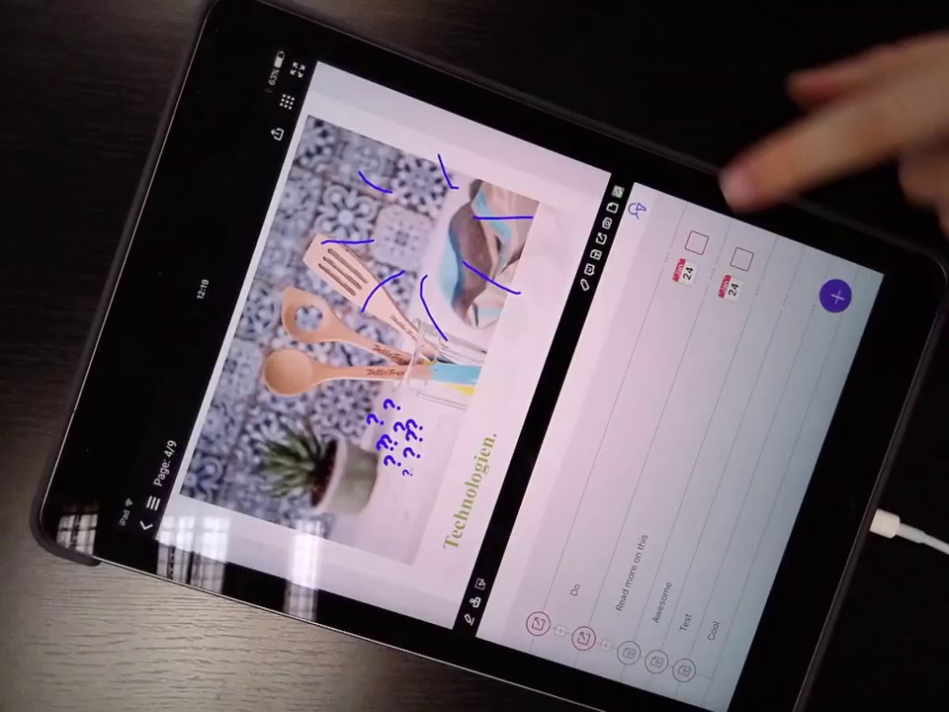
click(707, 253)
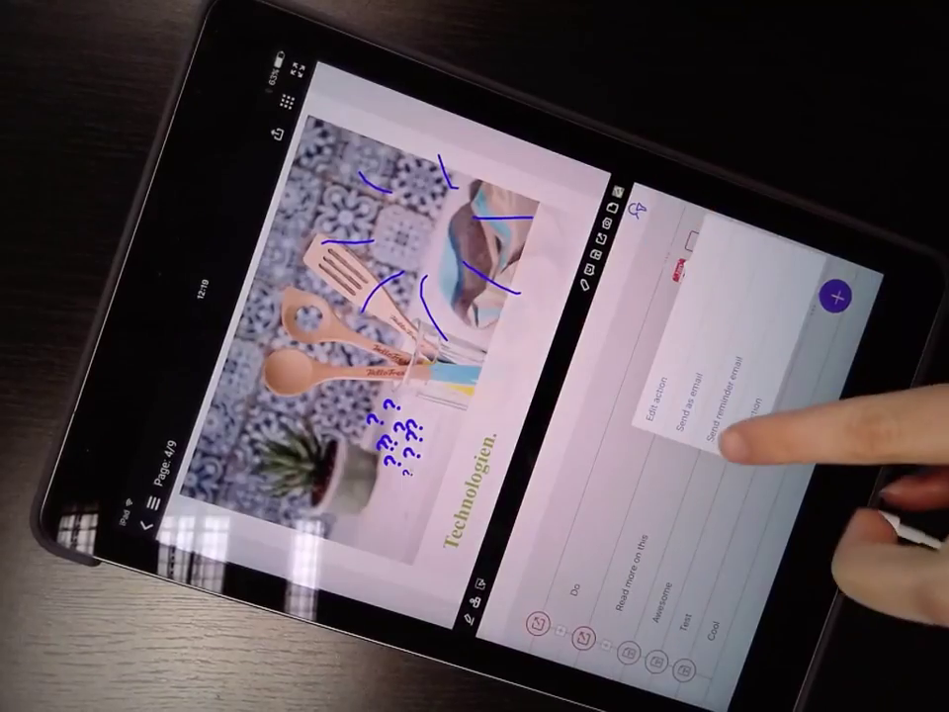